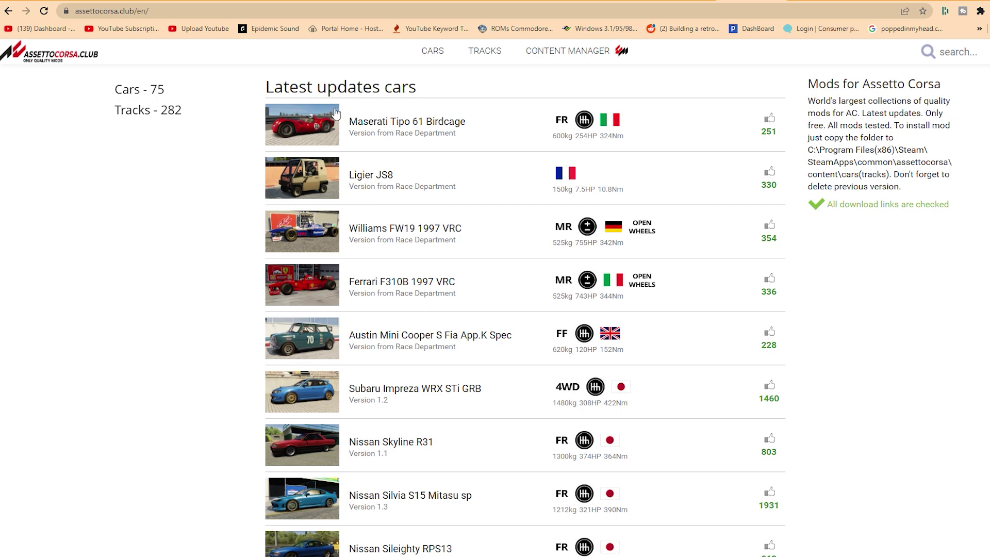
Open the Sports cars catalogue of car mods on assettocorsa.club.
{"action": "scroll", "coordinate": [393, 294], "scroll_direction": "down", "scroll_amount": 9}
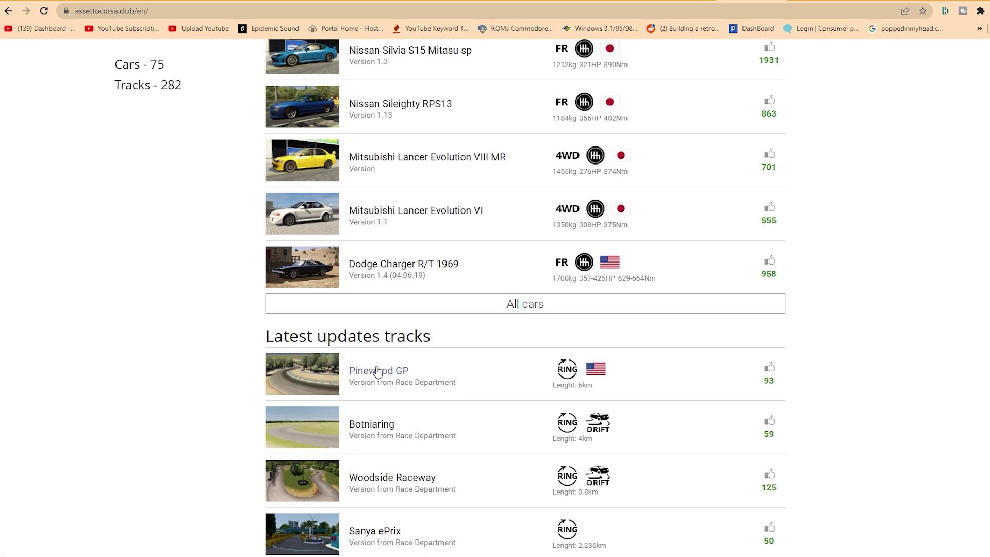
{"action": "scroll", "coordinate": [389, 362], "scroll_direction": "down", "scroll_amount": 5}
{"action": "scroll", "coordinate": [369, 320], "scroll_direction": "up", "scroll_amount": 14}
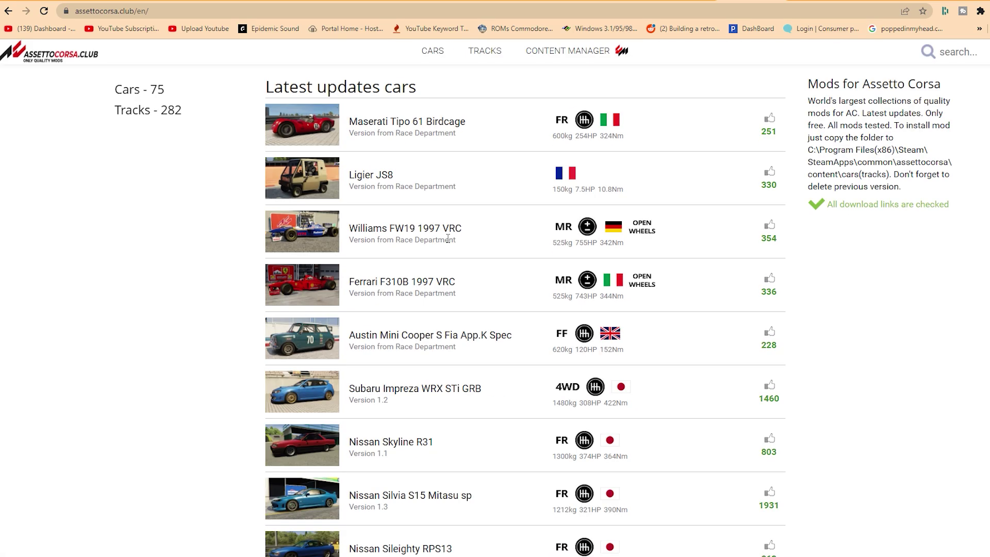
{"action": "left_click", "coordinate": [433, 51]}
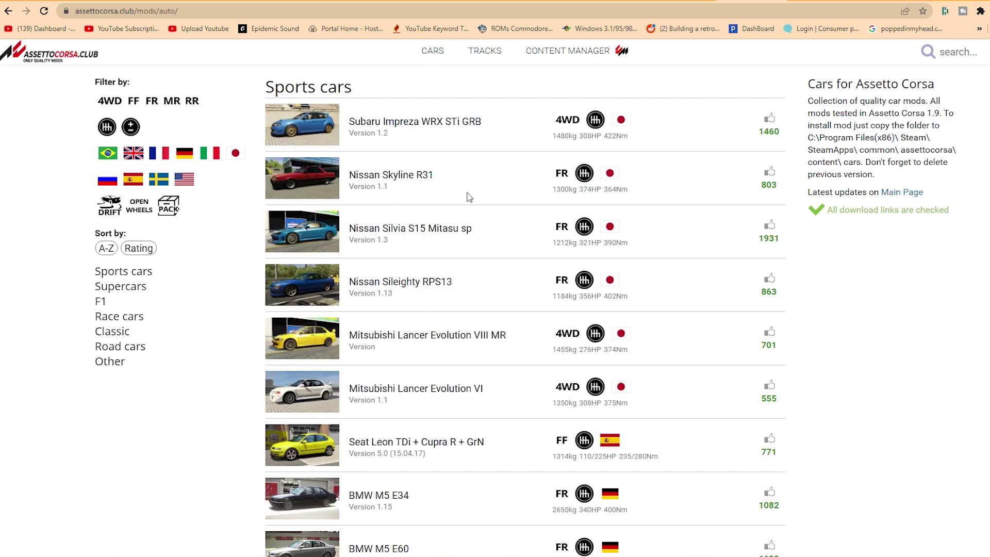
Scroll through the Sports cars list and open the Mitsubishi Lancer Evolution VI mod page.
{"action": "scroll", "coordinate": [472, 278], "scroll_direction": "down", "scroll_amount": 7}
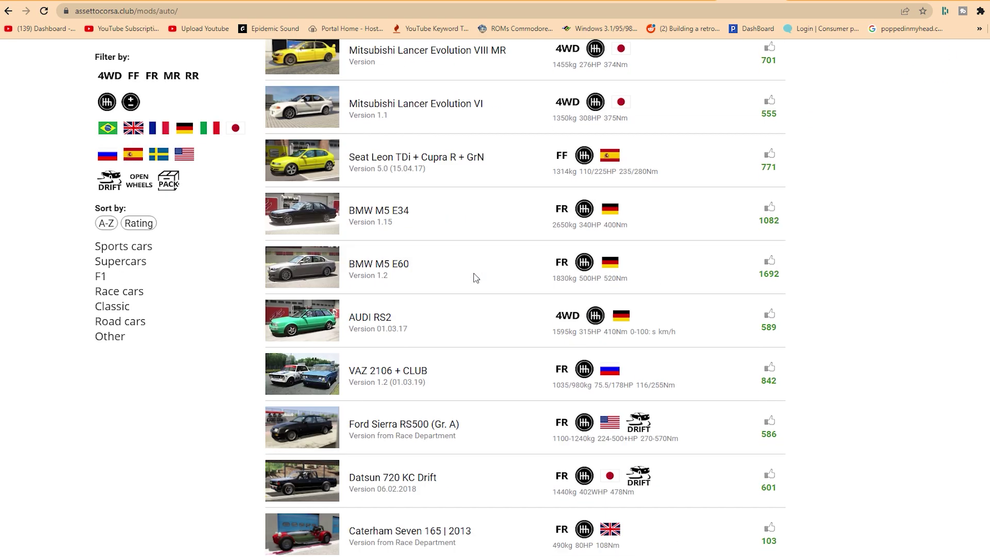
{"action": "scroll", "coordinate": [477, 276], "scroll_direction": "down", "scroll_amount": 3}
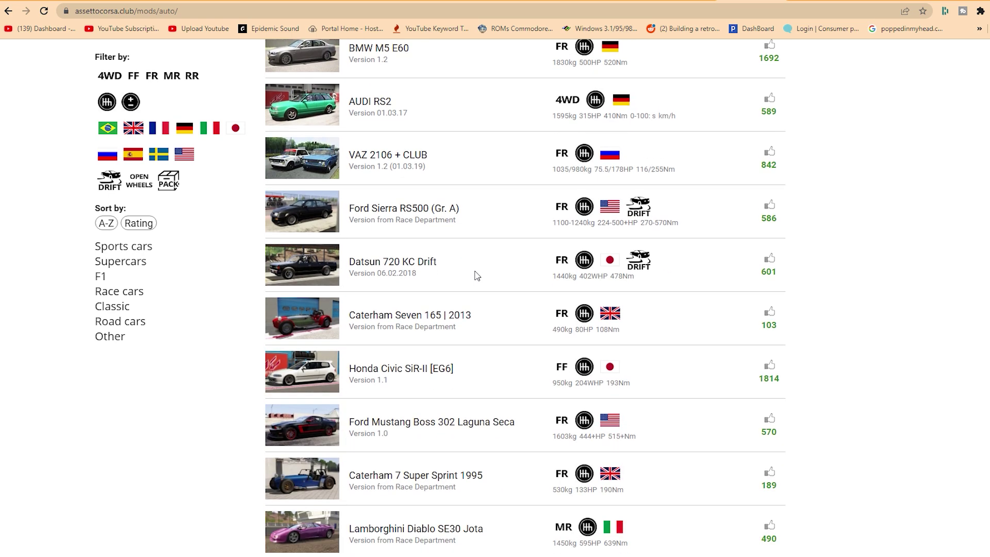
{"action": "scroll", "coordinate": [477, 276], "scroll_direction": "down", "scroll_amount": 4}
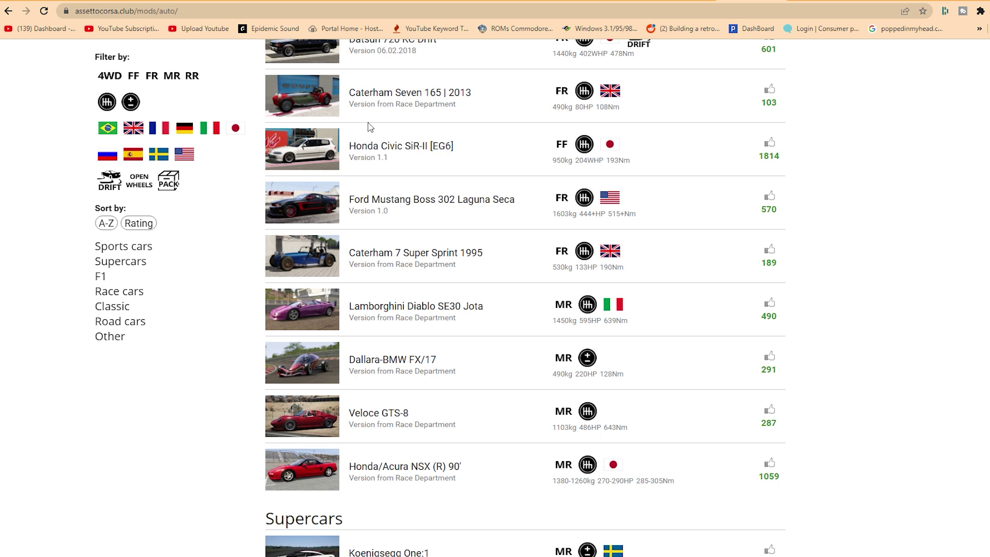
{"action": "scroll", "coordinate": [391, 220], "scroll_direction": "up", "scroll_amount": 2}
{"action": "left_click_drag", "start_coordinate": [397, 215], "coordinate": [461, 226]}
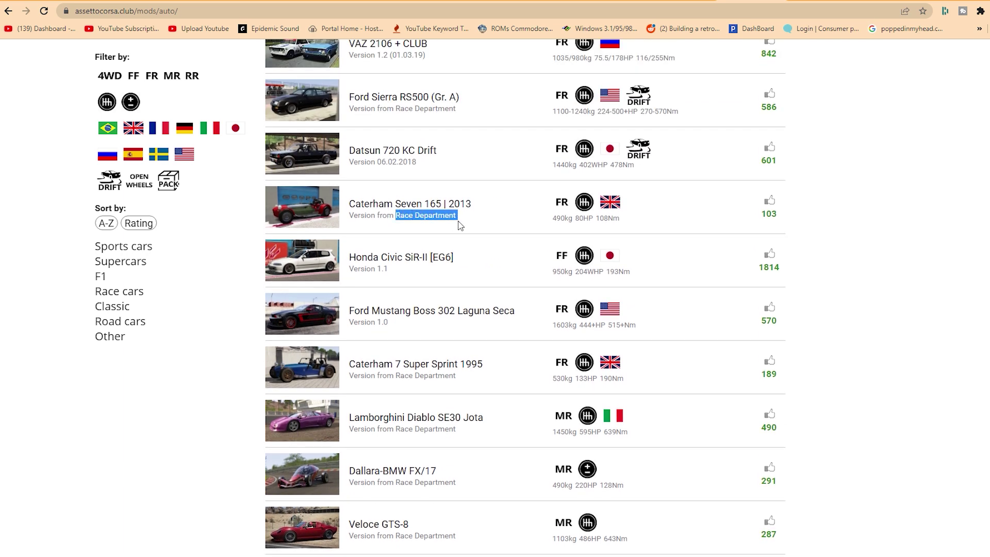
{"action": "left_click", "coordinate": [460, 247]}
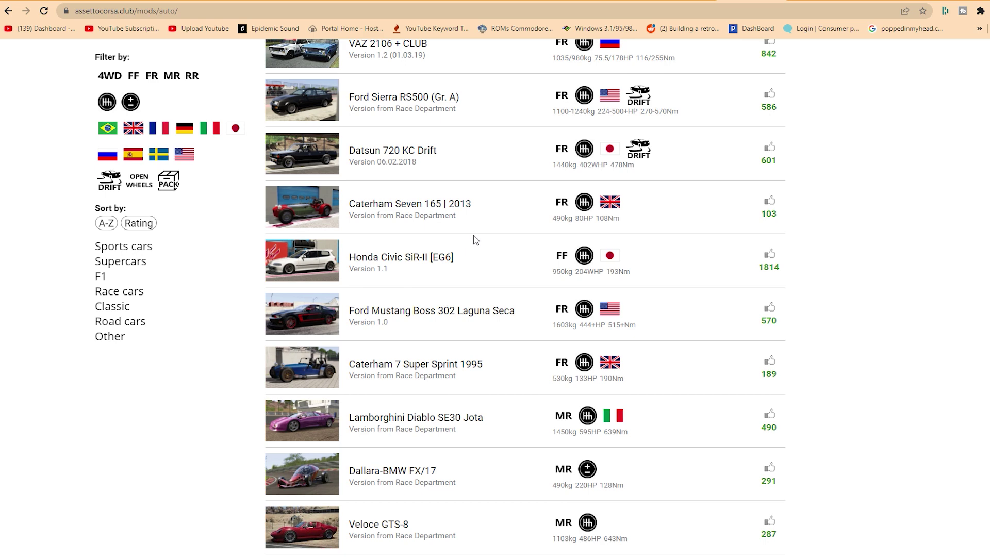
{"action": "scroll", "coordinate": [480, 237], "scroll_direction": "up", "scroll_amount": 3}
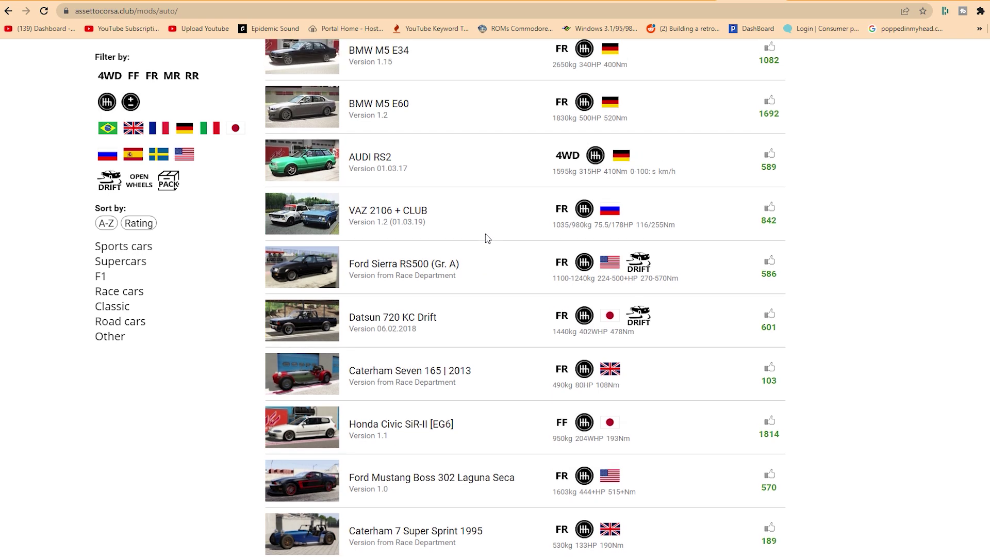
{"action": "scroll", "coordinate": [486, 237], "scroll_direction": "up", "scroll_amount": 6}
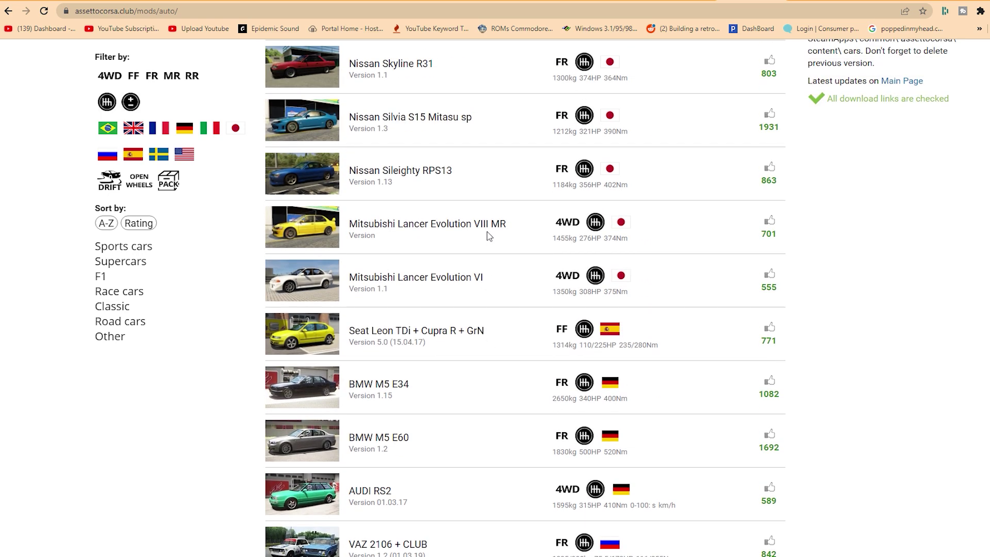
{"action": "scroll", "coordinate": [489, 237], "scroll_direction": "up", "scroll_amount": 2}
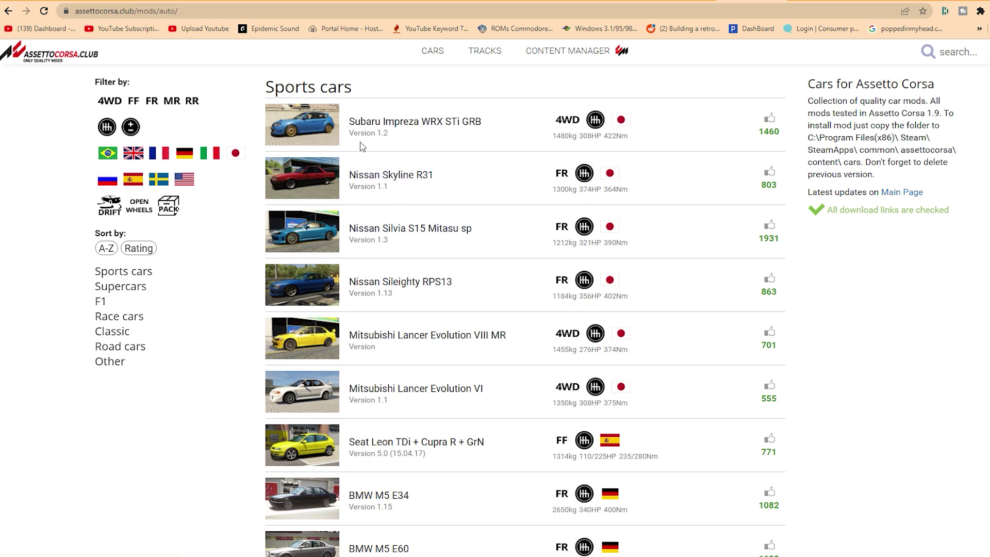
{"action": "scroll", "coordinate": [423, 318], "scroll_direction": "down", "scroll_amount": 3}
{"action": "scroll", "coordinate": [423, 317], "scroll_direction": "down", "scroll_amount": 1}
{"action": "left_click", "coordinate": [531, 242]}
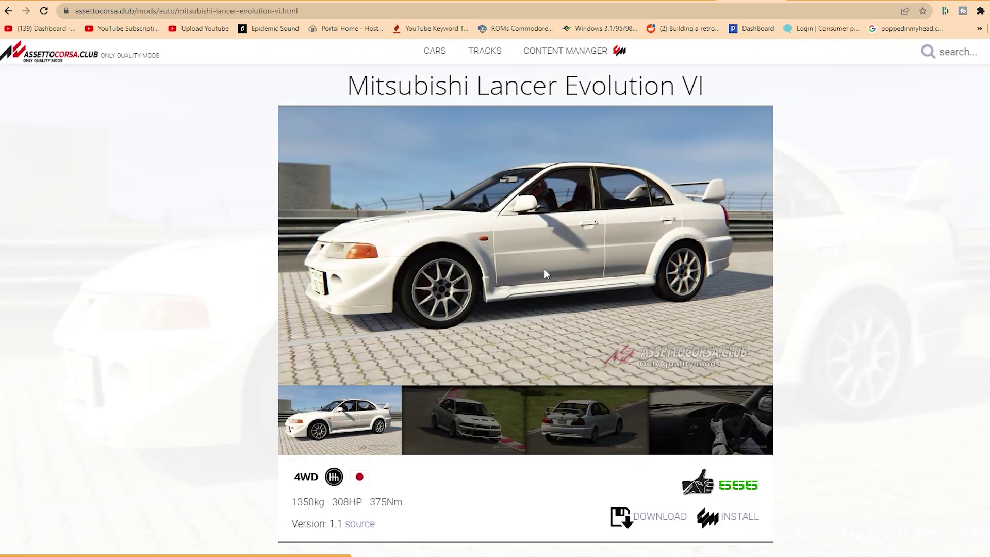
Download the Lancer Evolution VI archive into Downloads and open the saved file.
{"action": "scroll", "coordinate": [520, 332], "scroll_direction": "down", "scroll_amount": 1}
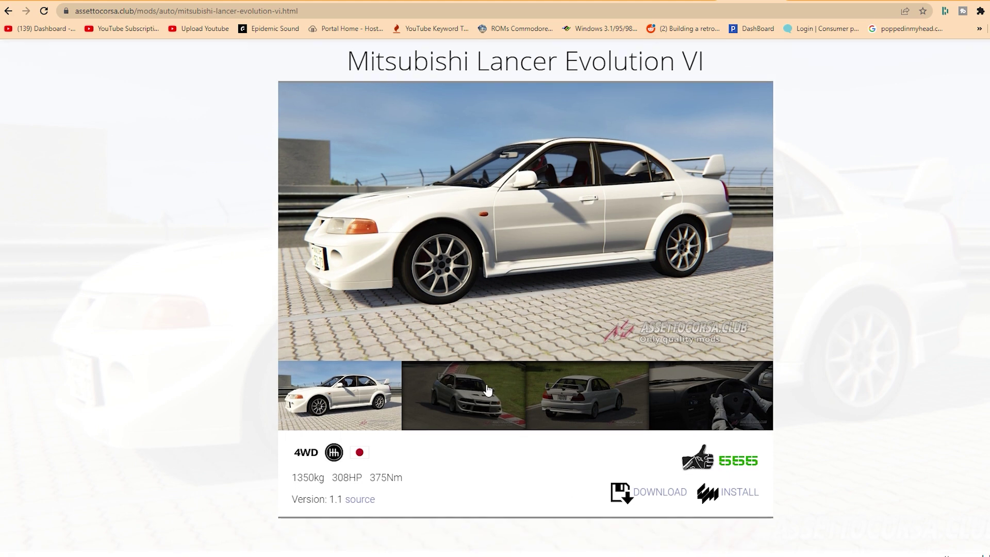
{"action": "left_click", "coordinate": [639, 495]}
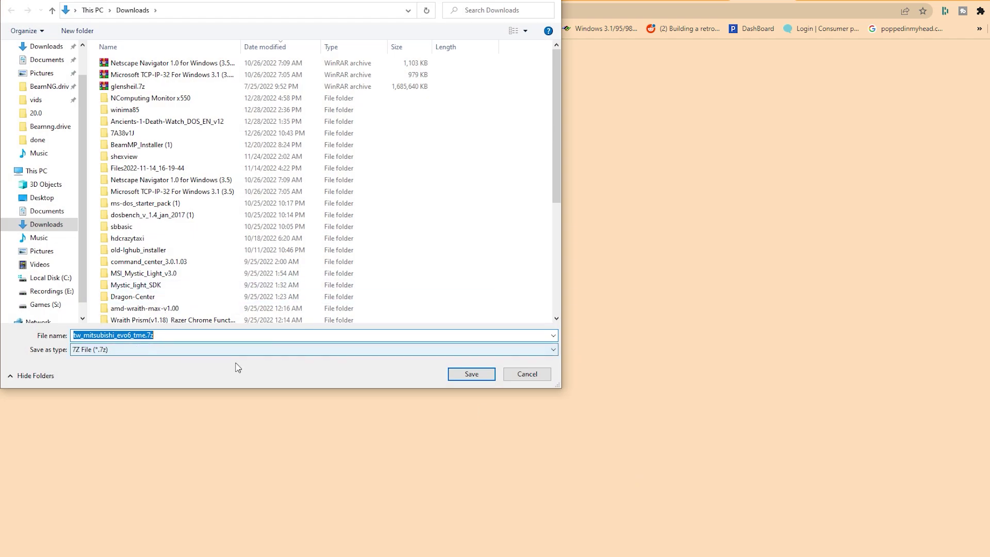
{"action": "left_click", "coordinate": [461, 375]}
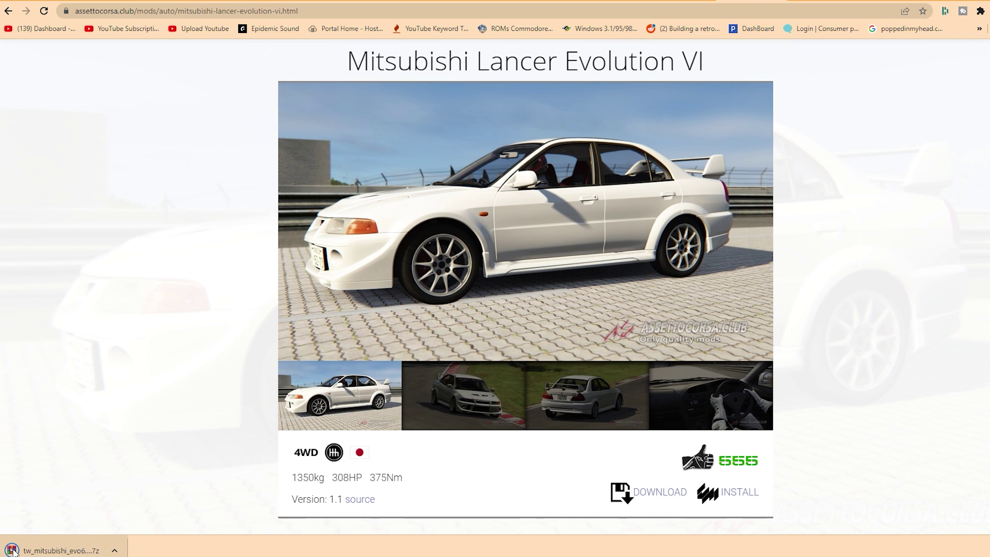
{"action": "left_click", "coordinate": [14, 551]}
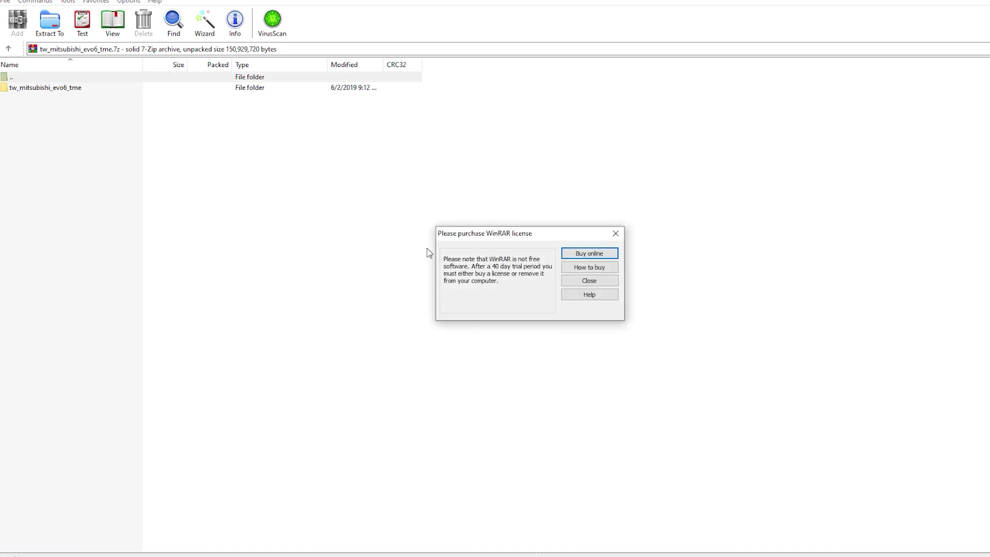
Close WinRAR's licence reminder shown over the tw_mitsubishi_evo6_tme.7z archive.
{"action": "left_click", "coordinate": [575, 281]}
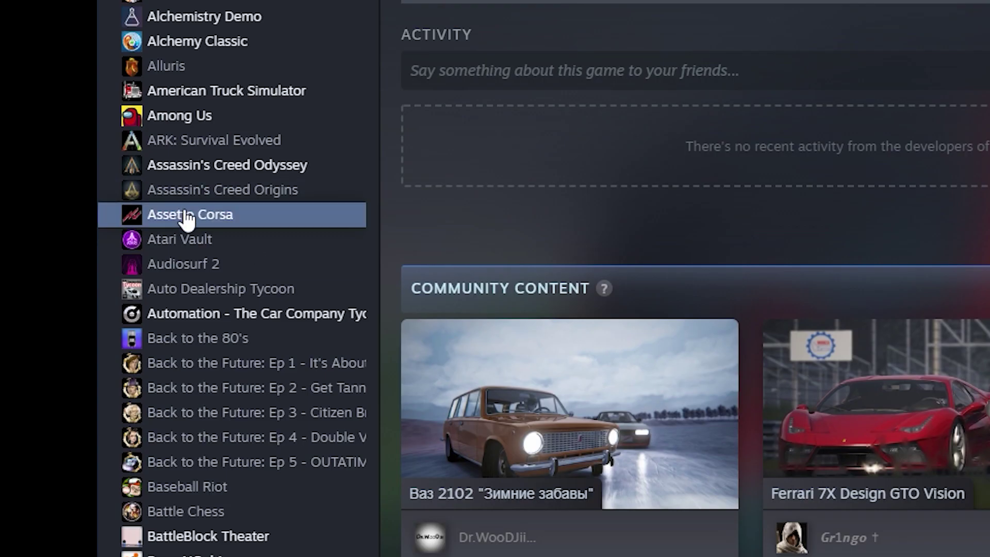
Browse Assetto Corsa's local files from the Steam library and enter the content folder.
{"action": "right_click", "coordinate": [203, 211]}
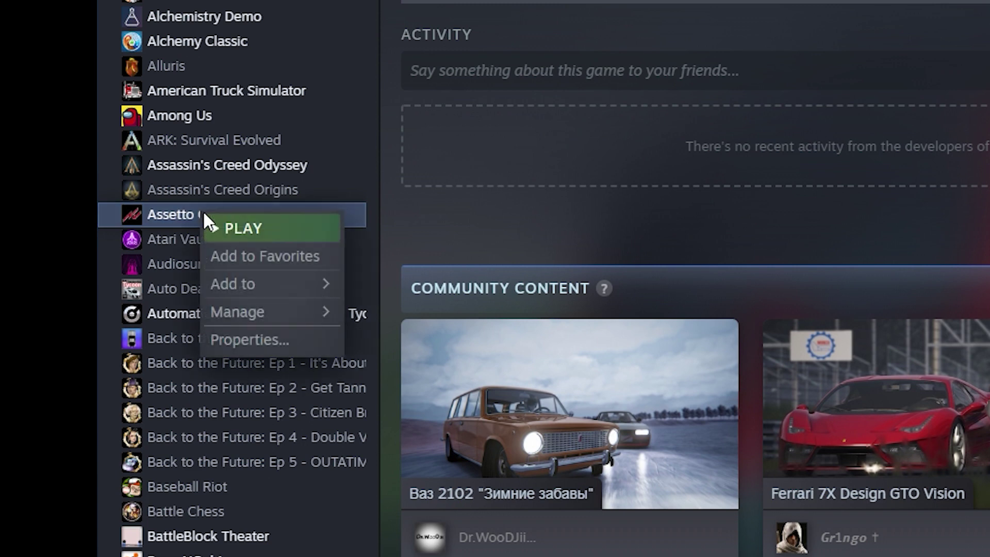
{"action": "mouse_move", "coordinate": [323, 309]}
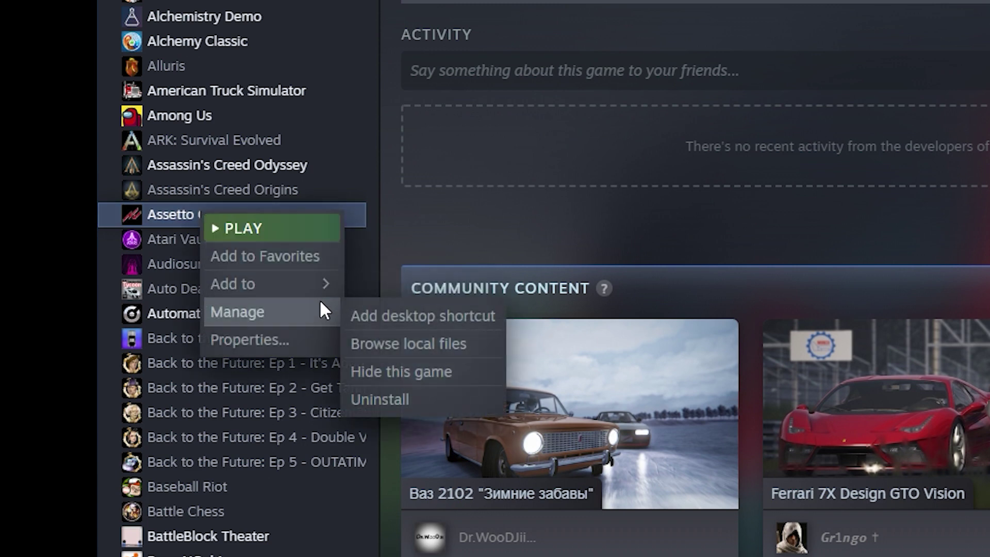
{"action": "left_click", "coordinate": [420, 344]}
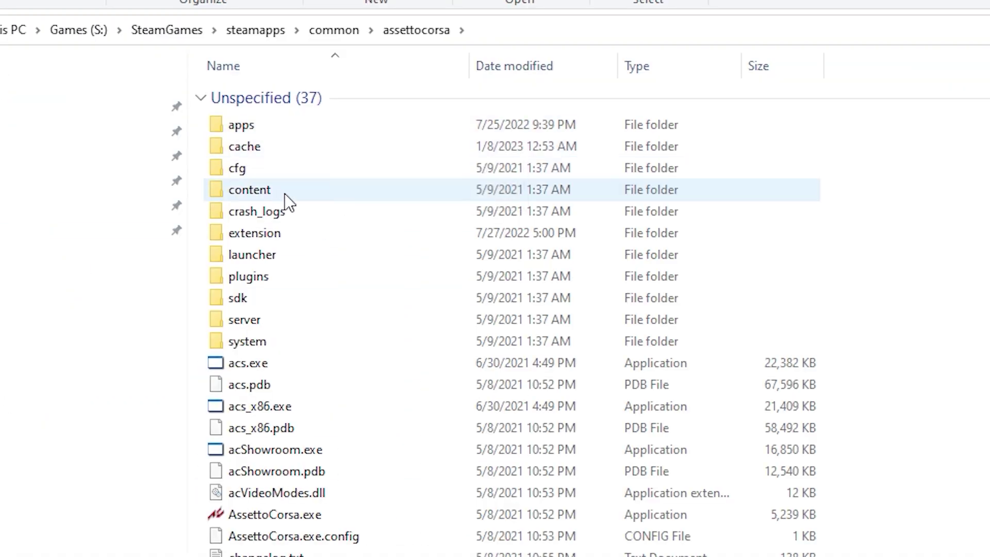
{"action": "left_click", "coordinate": [250, 191]}
{"action": "left_click", "coordinate": [224, 191]}
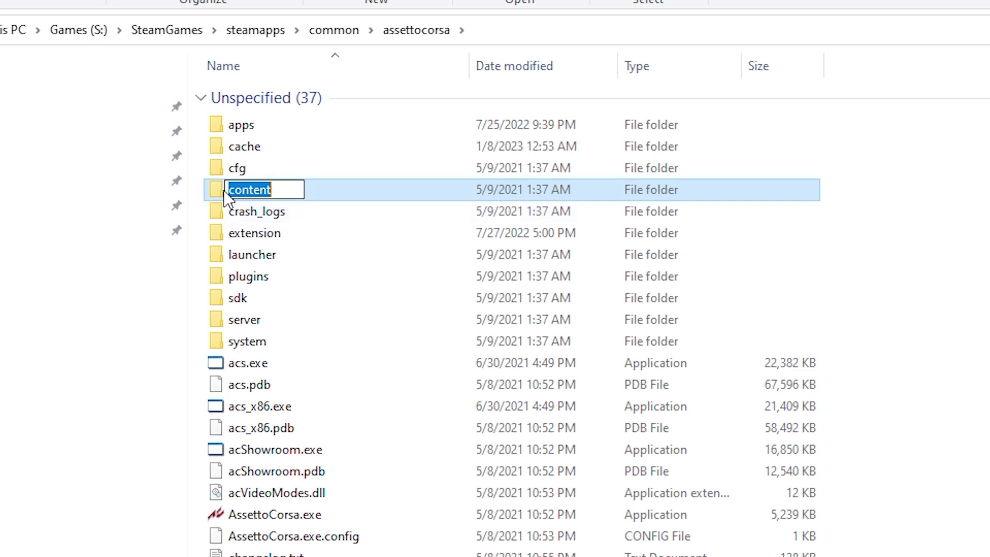
{"action": "double_click", "coordinate": [221, 191]}
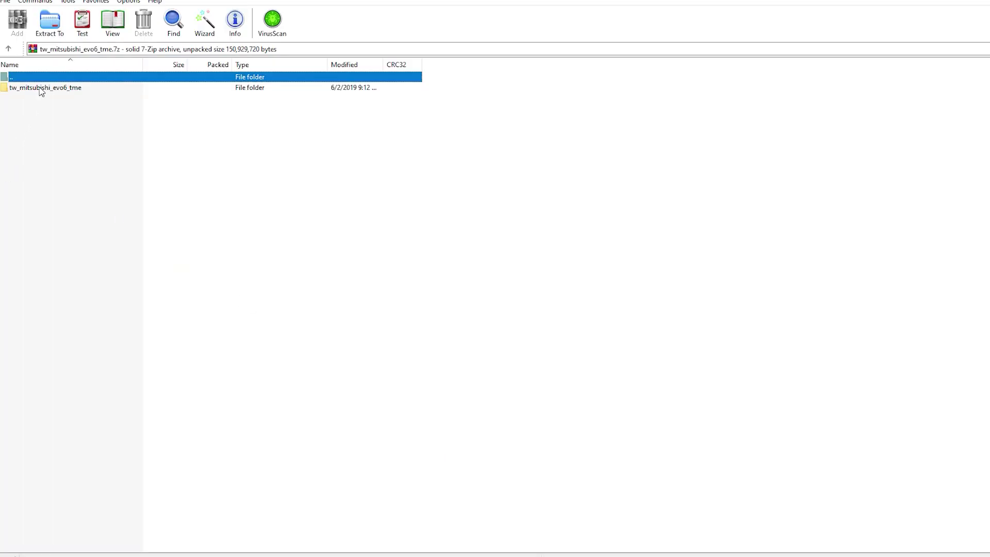
Drag the tw_mitsubishi_evo6_tme folder from WinRAR into the assettocorsa\content\cars folder.
{"action": "left_click", "coordinate": [42, 88]}
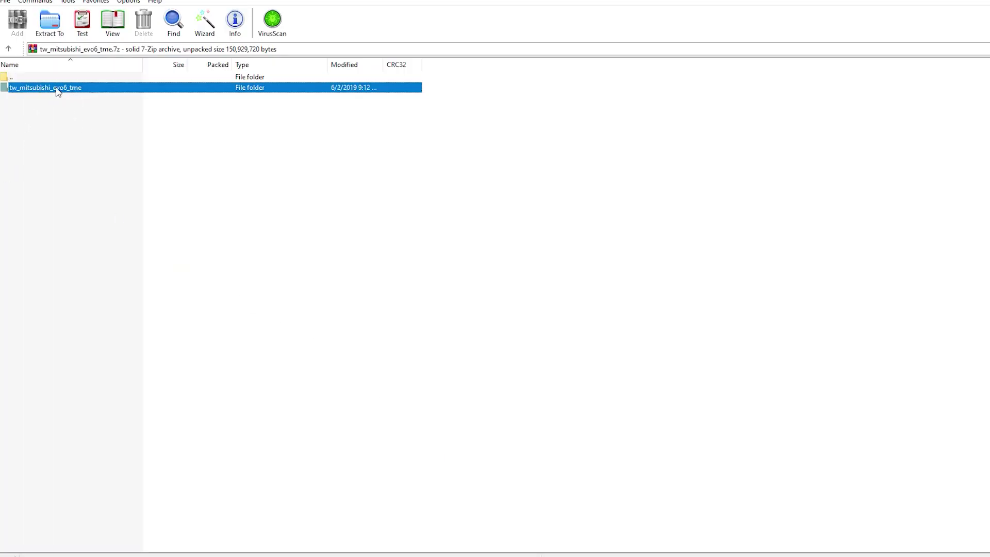
{"action": "right_click", "coordinate": [57, 89]}
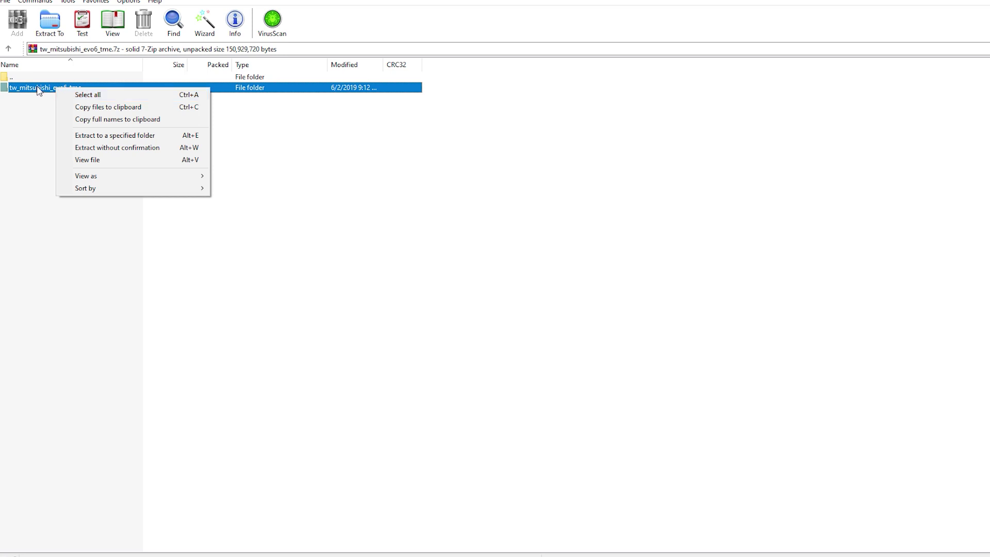
{"action": "left_click", "coordinate": [286, 208]}
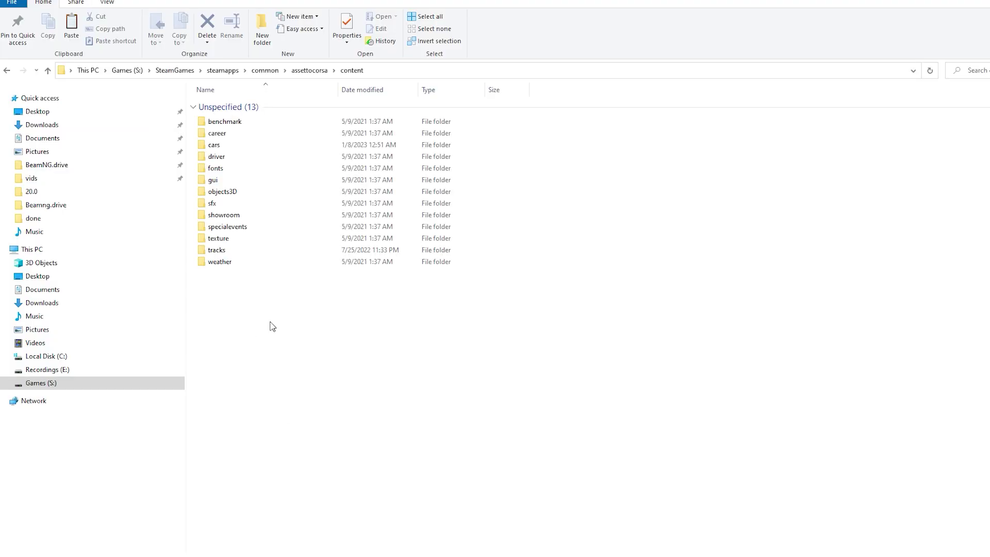
{"action": "key", "text": "super+Down"}
{"action": "left_click_drag", "start_coordinate": [727, 62], "coordinate": [596, 33]}
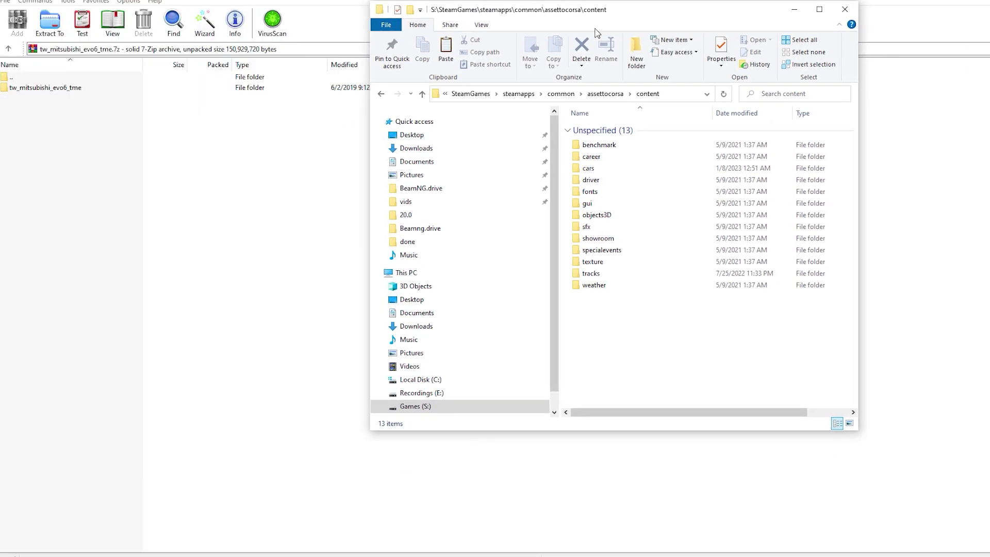
{"action": "double_click", "coordinate": [598, 169]}
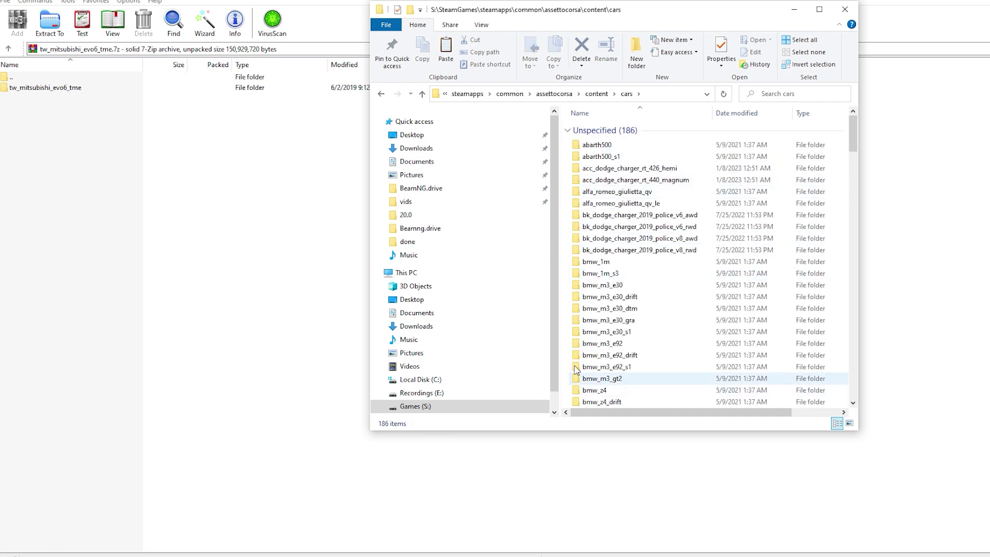
{"action": "left_click_drag", "start_coordinate": [29, 92], "coordinate": [566, 291]}
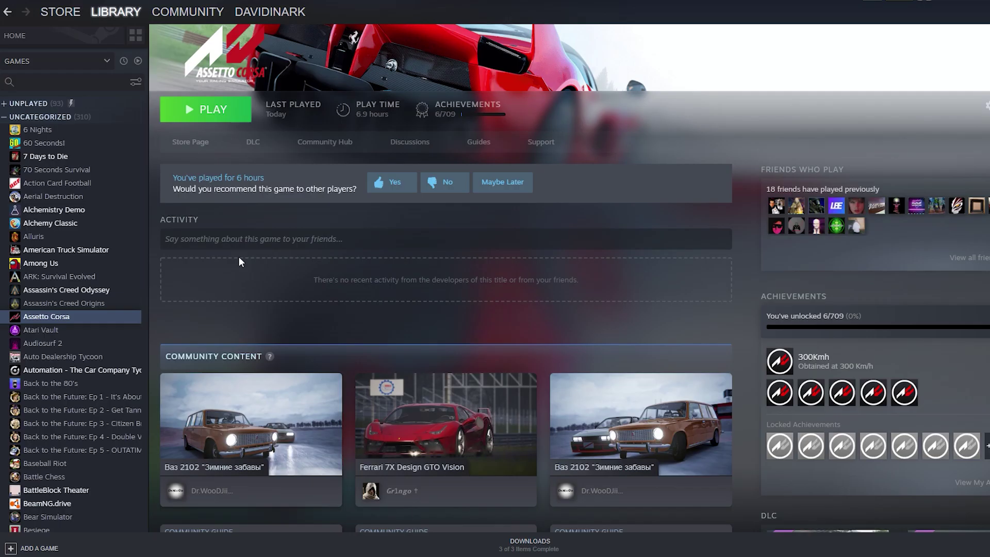
Launch Assetto Corsa, start a Practice setup, and pick the Mitsubishi Lancer Evolution VI.
{"action": "left_click", "coordinate": [205, 110]}
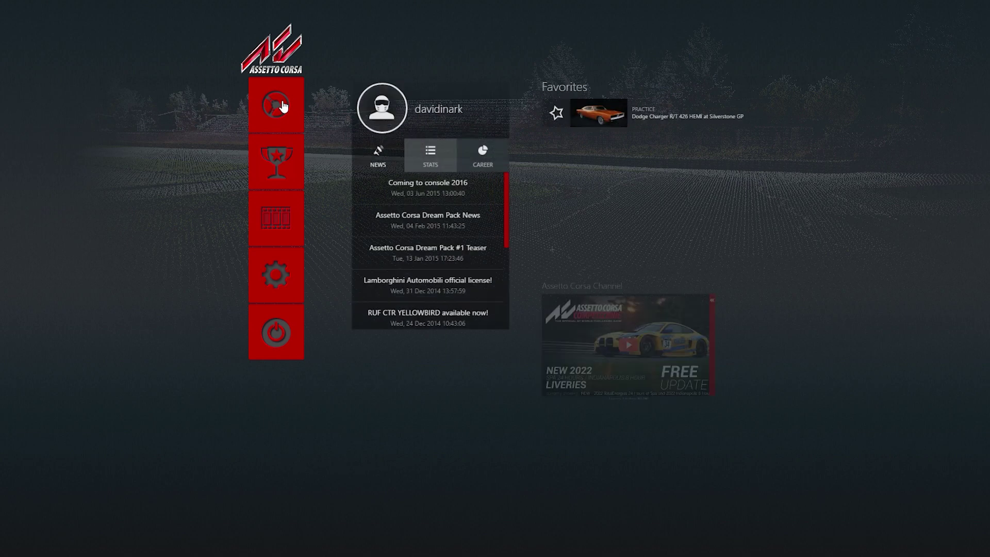
{"action": "left_click", "coordinate": [276, 105]}
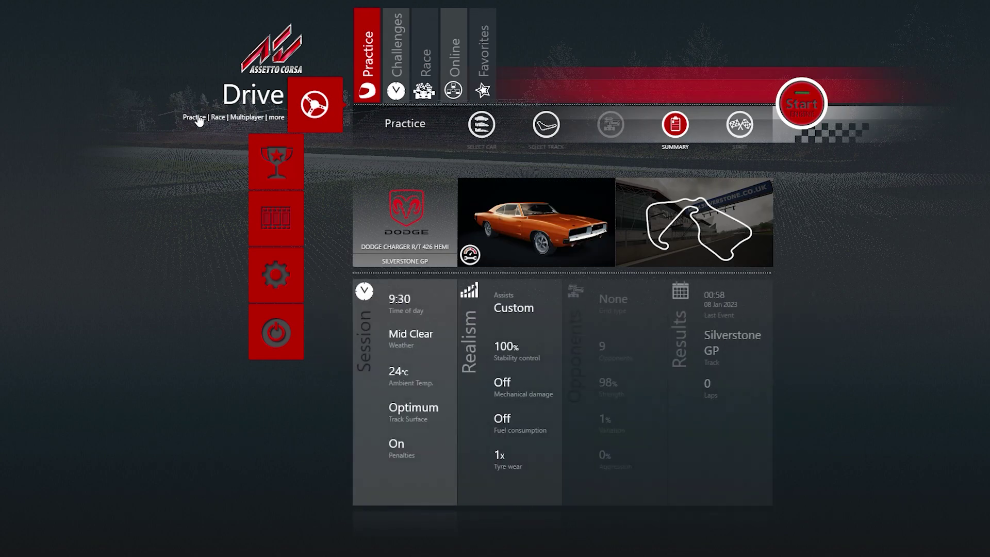
{"action": "left_click", "coordinate": [482, 129]}
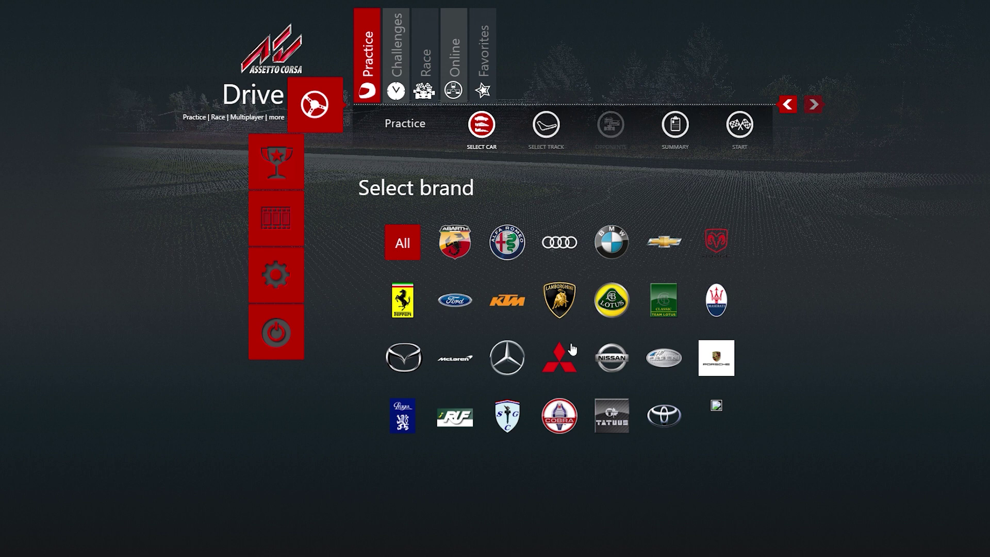
{"action": "left_click", "coordinate": [559, 357]}
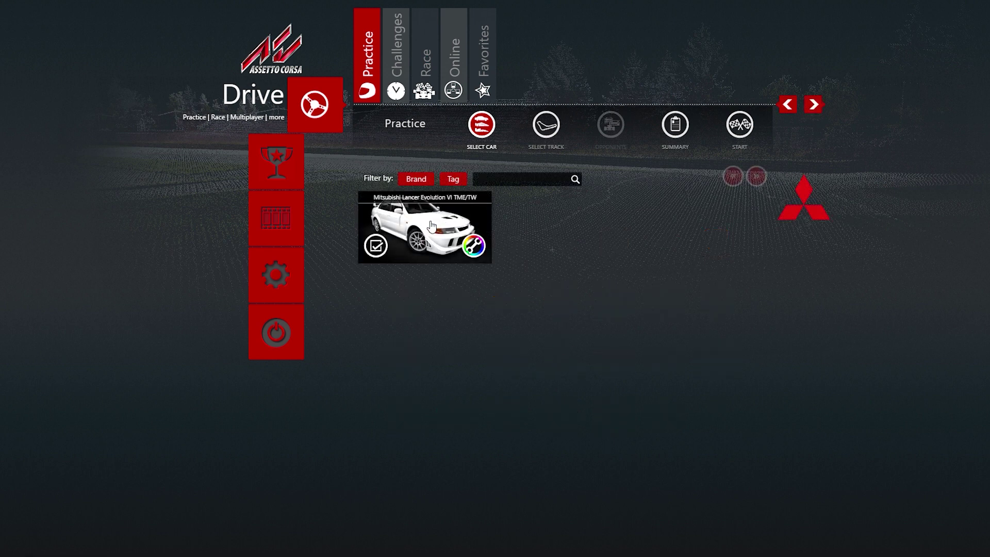
{"action": "left_click", "coordinate": [432, 225]}
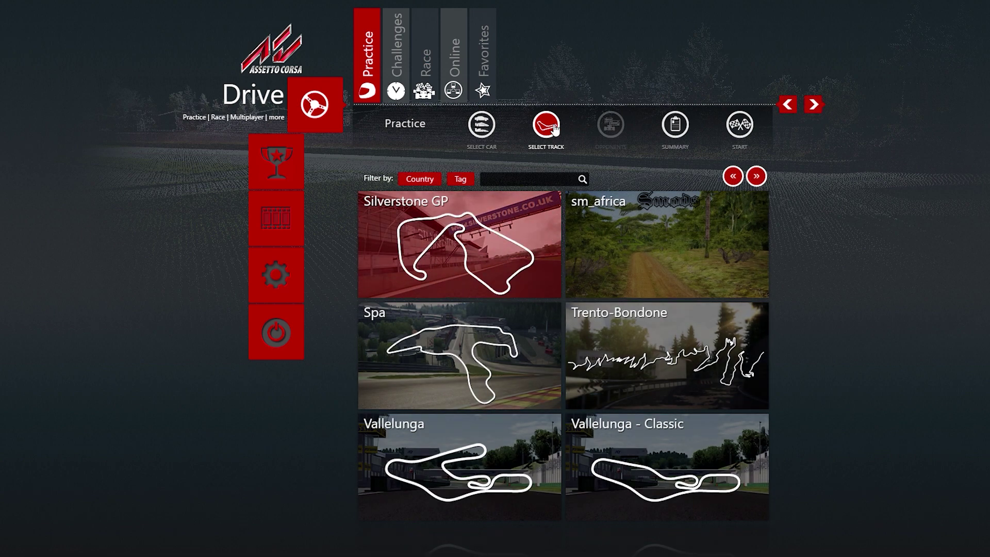
{"action": "left_click", "coordinate": [489, 134]}
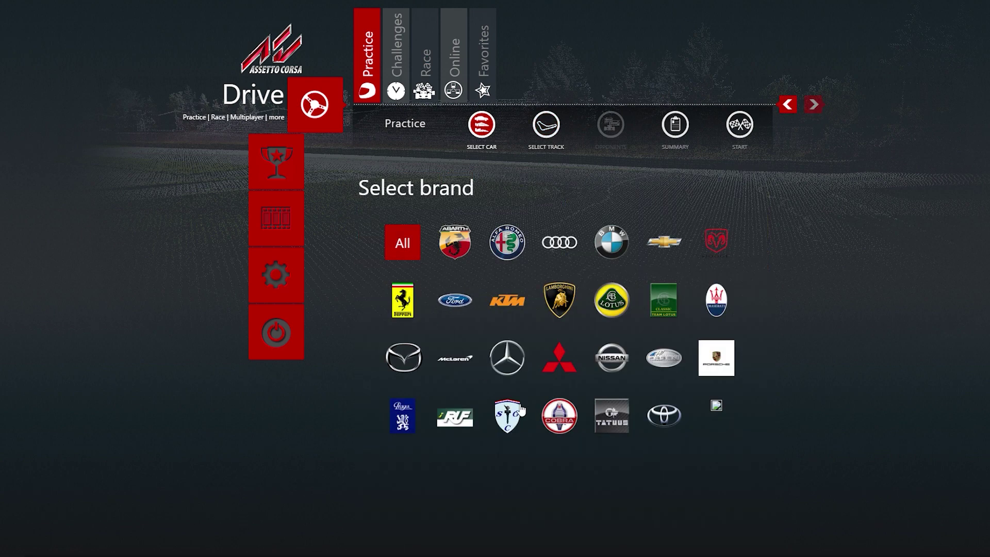
{"action": "left_click", "coordinate": [560, 358]}
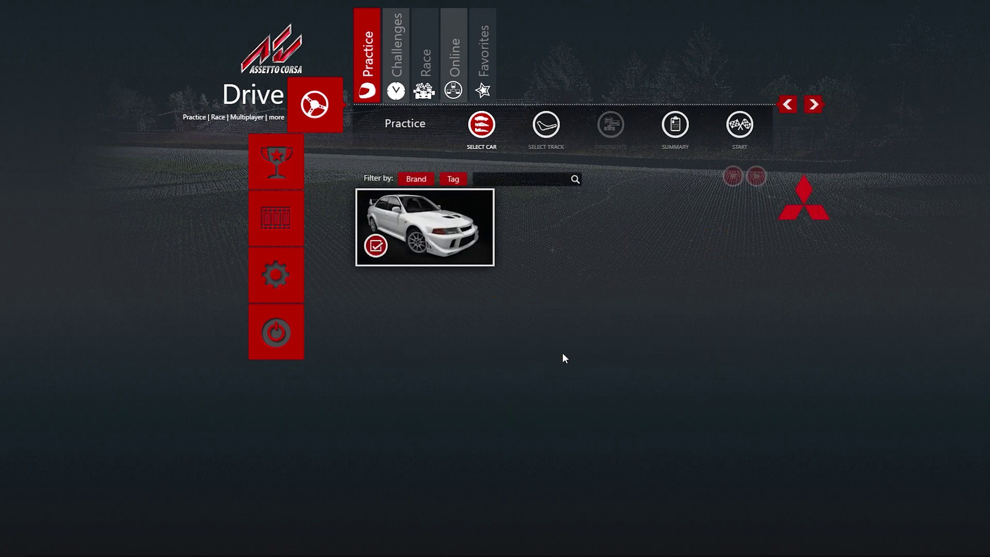
{"action": "left_click", "coordinate": [474, 246]}
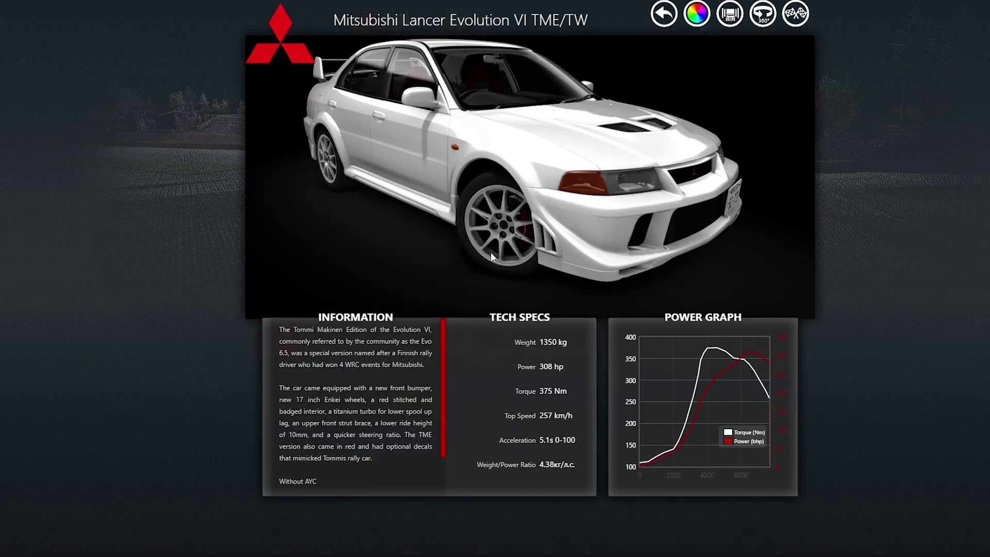
Paint the Lancer Canal Blue Metallic, confirm it, and choose Vallelunga - Classic.
{"action": "left_click", "coordinate": [700, 20]}
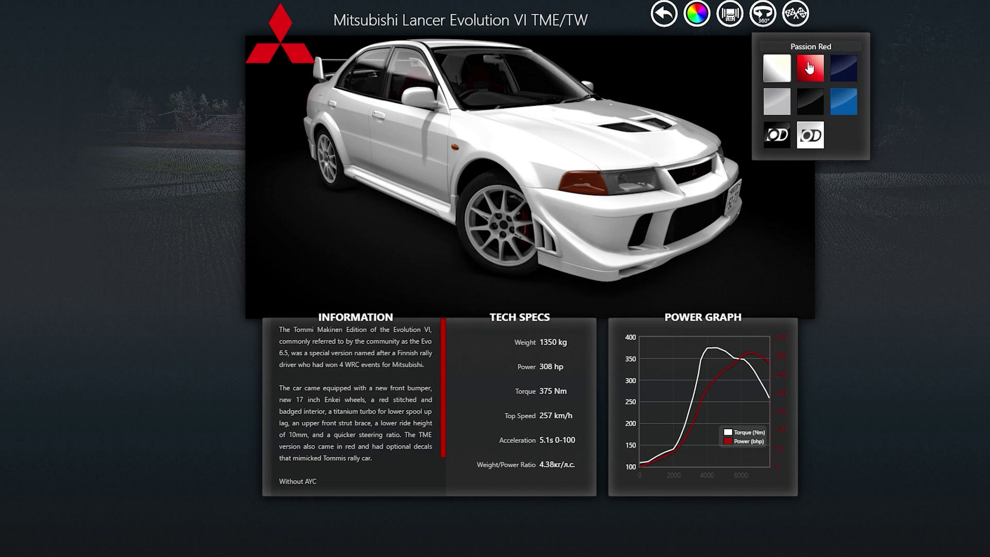
{"action": "left_click", "coordinate": [841, 71]}
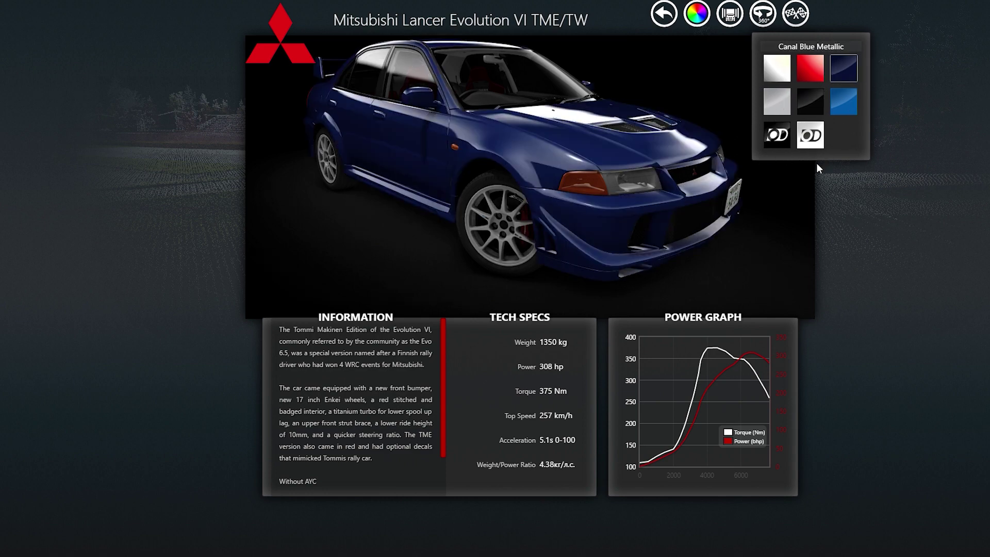
{"action": "left_click", "coordinate": [664, 15]}
{"action": "double_click", "coordinate": [478, 211]}
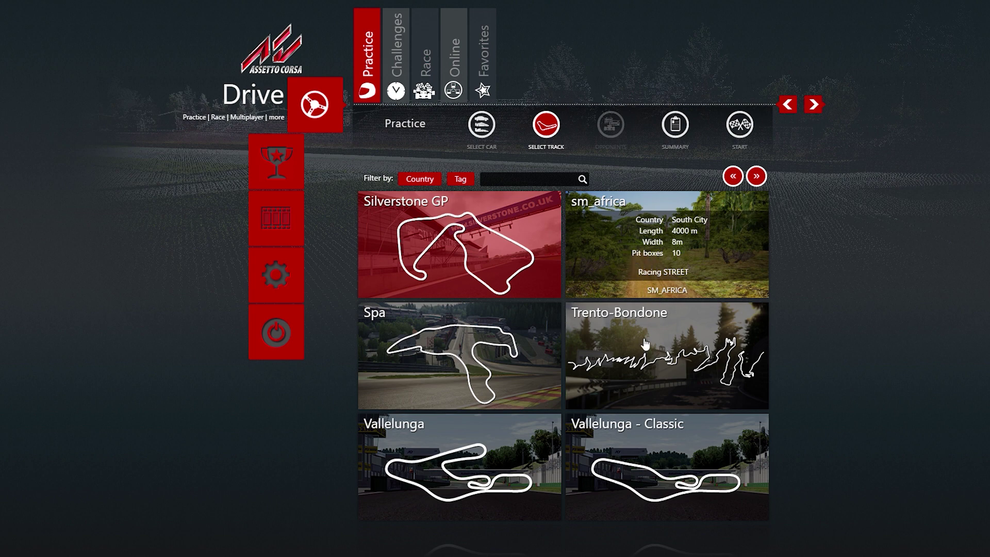
{"action": "left_click", "coordinate": [626, 440]}
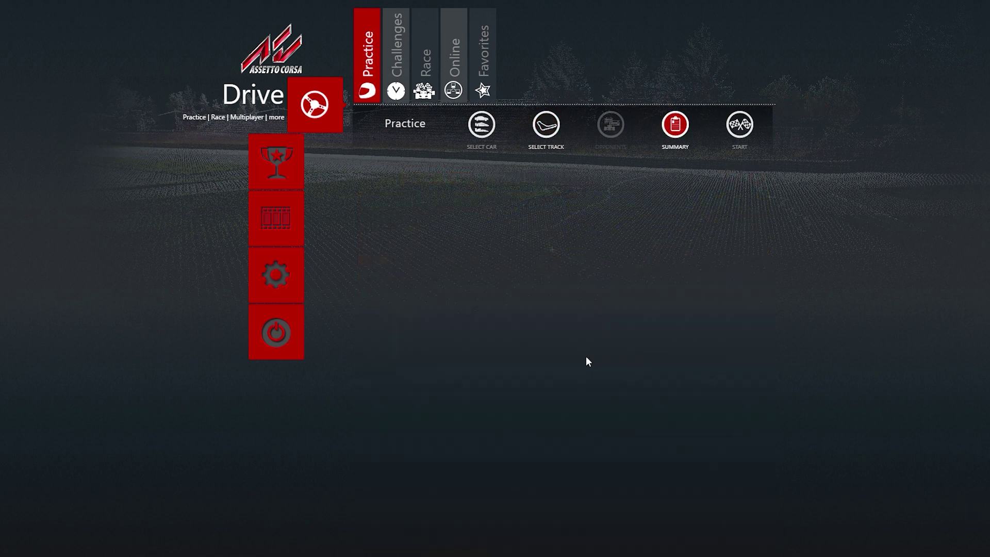
Start the Vallelunga practice, drive out of the pits, and switch between trackside and chase cameras.
{"action": "left_click", "coordinate": [797, 121]}
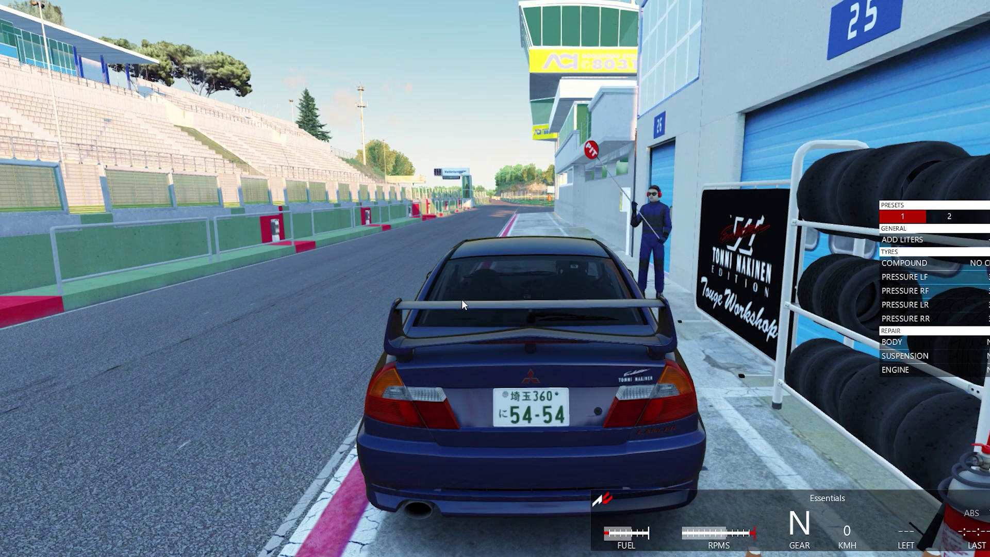
{"action": "key", "text": "Up"}
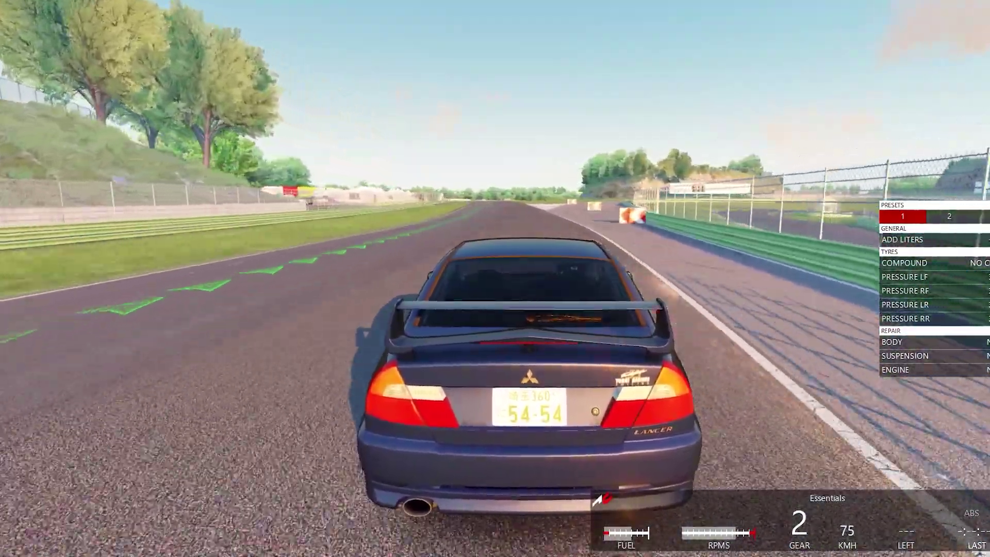
{"action": "key", "text": "F3"}
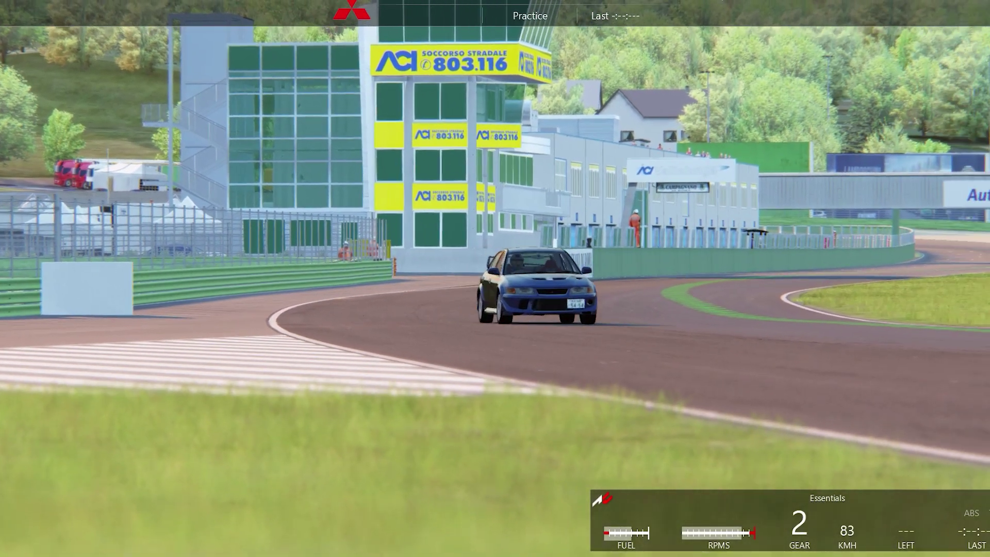
{"action": "key", "text": "F1"}
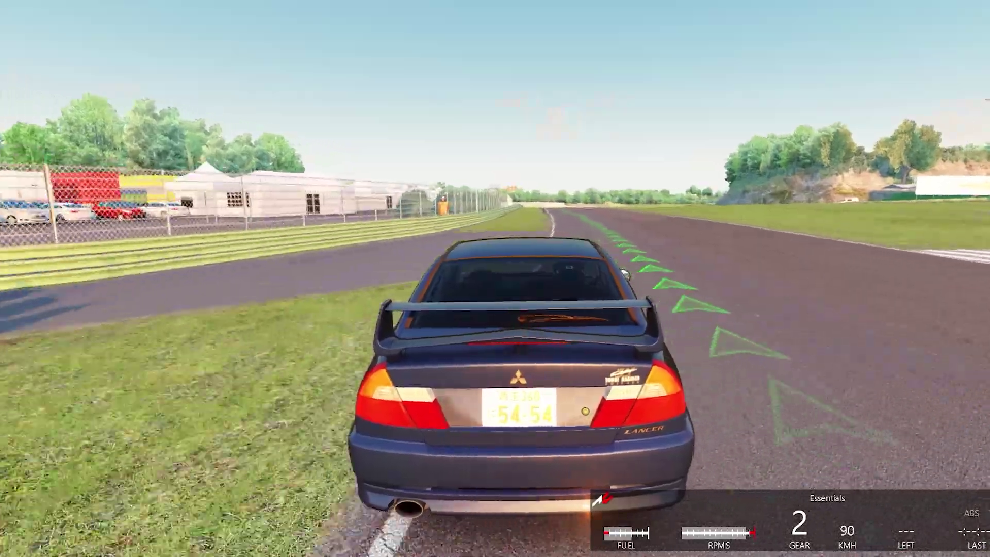